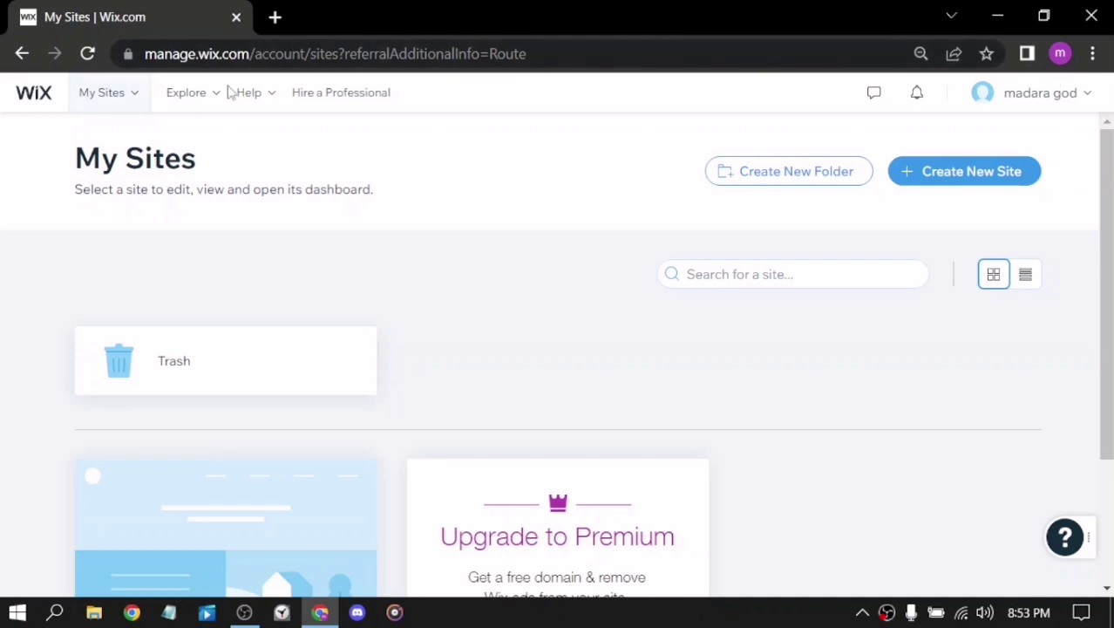
# Start a new site and search 'photographi' in the website-type question.
pyautogui.click(953, 180)
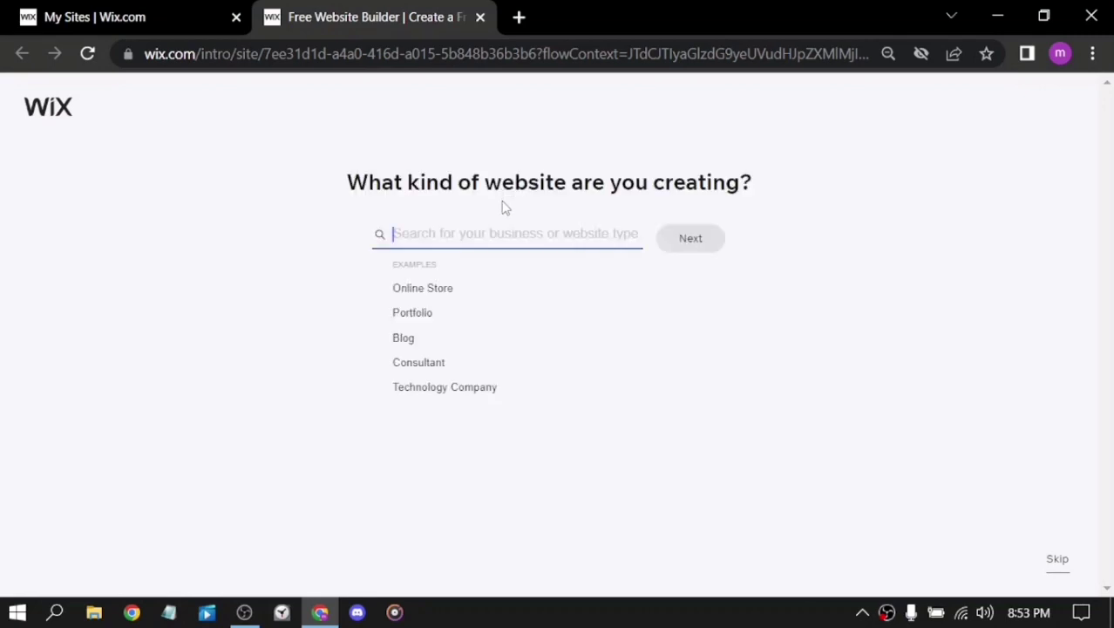
pyautogui.moveTo(353, 172); pyautogui.dragTo(904, 172)
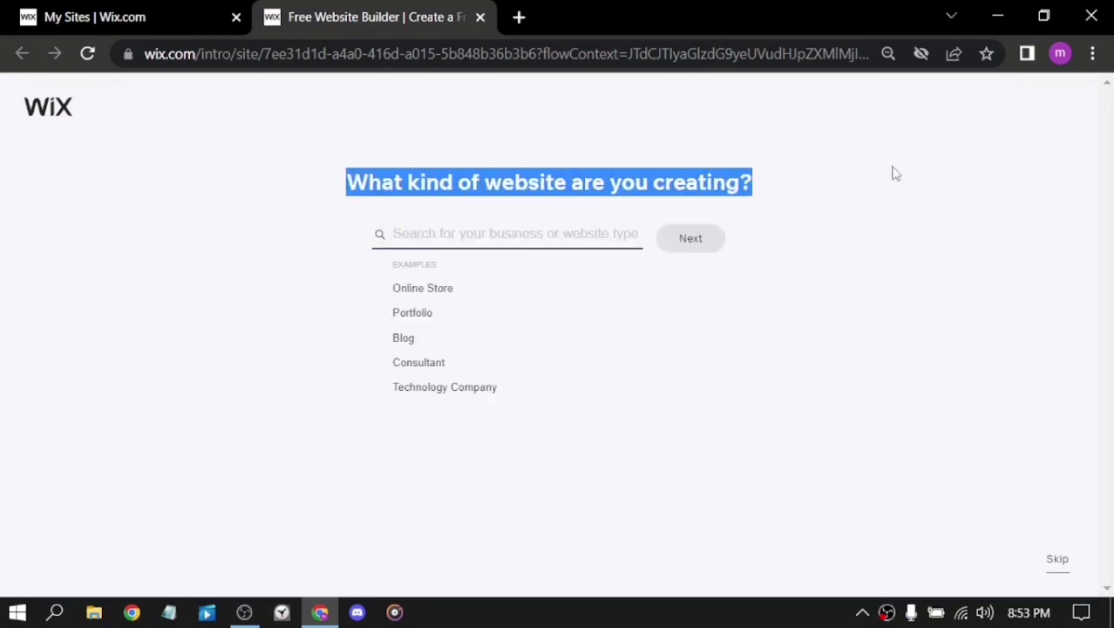
pyautogui.click(731, 216)
pyautogui.click(559, 235)
pyautogui.write('ph')
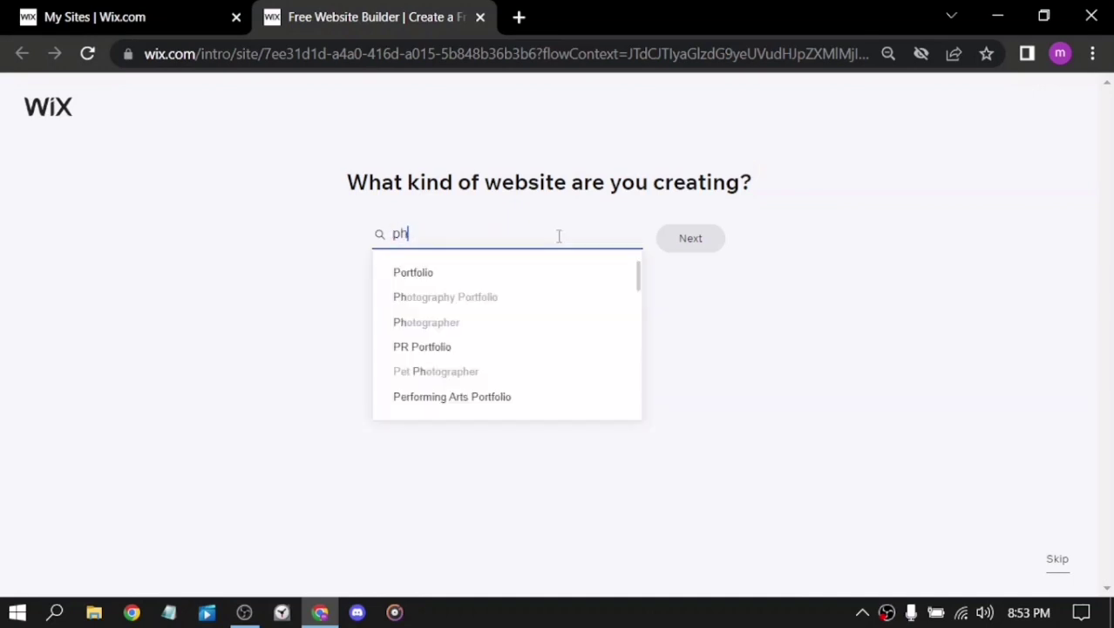
pyautogui.write('otograp')
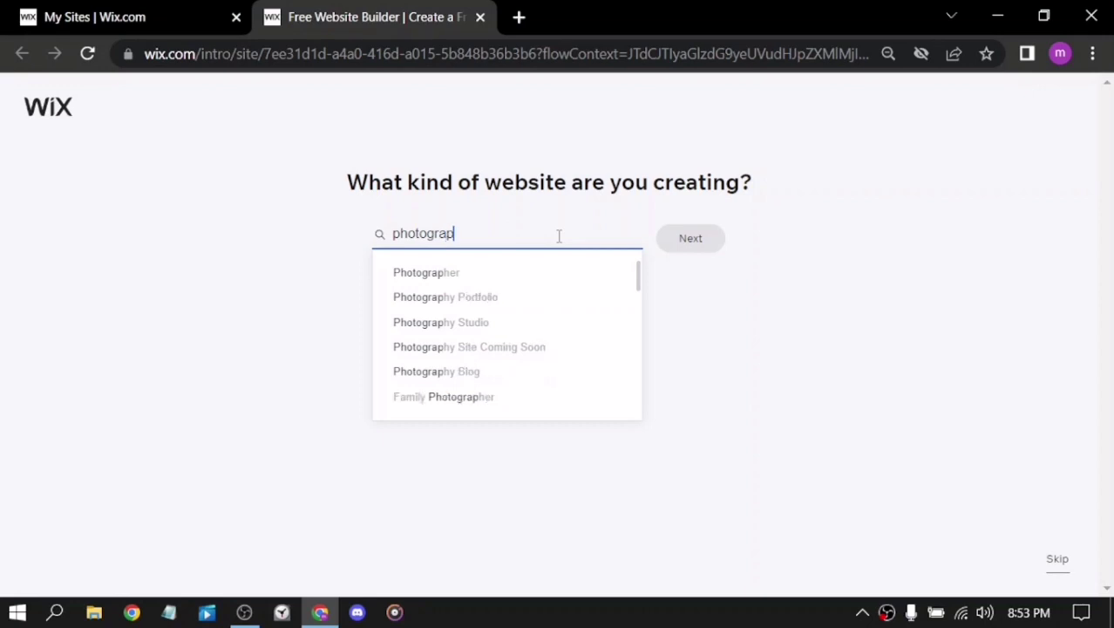
pyautogui.write('hi')
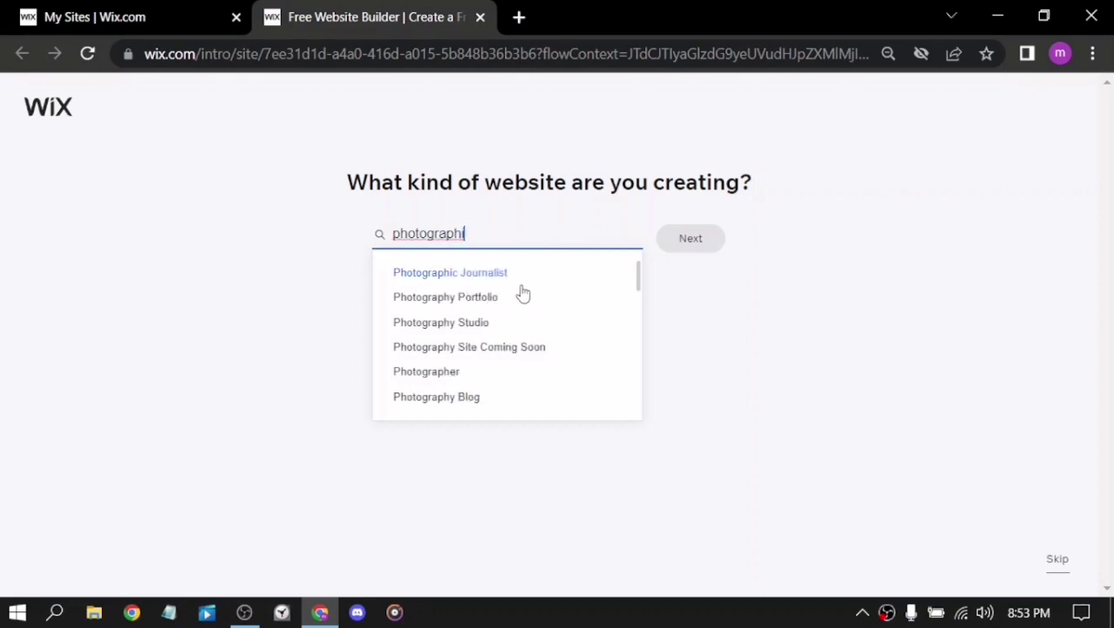
# Browse the photography suggestions and pick Gallery Event as the website type.
pyautogui.scroll(-2, 449, 342)
pyautogui.scroll(-1, 449, 342)
pyautogui.scroll(-1, 448, 346)
pyautogui.scroll(-2, 448, 345)
pyautogui.scroll(-1, 450, 340)
pyautogui.scroll(-2, 454, 335)
pyautogui.scroll(-1, 455, 334)
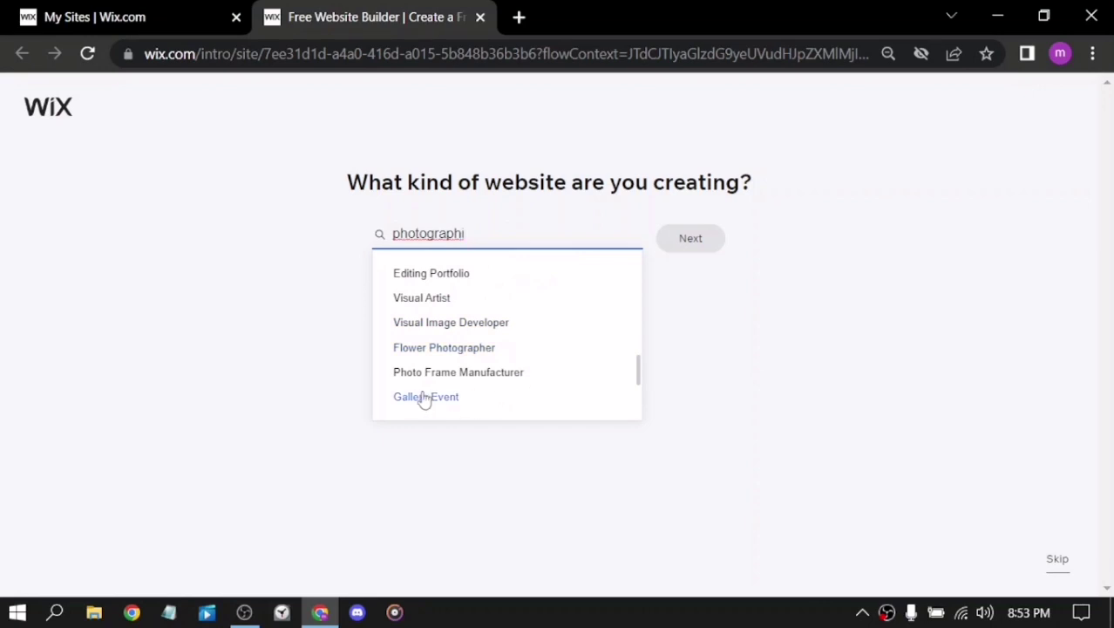
pyautogui.scroll(-1, 471, 398)
pyautogui.scroll(-2, 472, 399)
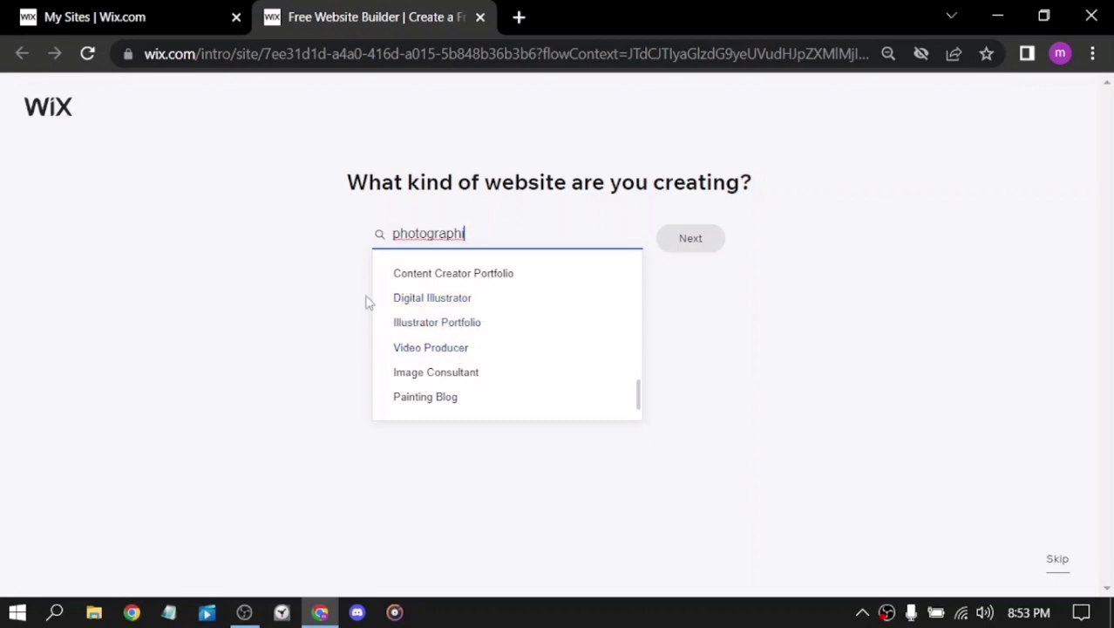
pyautogui.scroll(2, 418, 299)
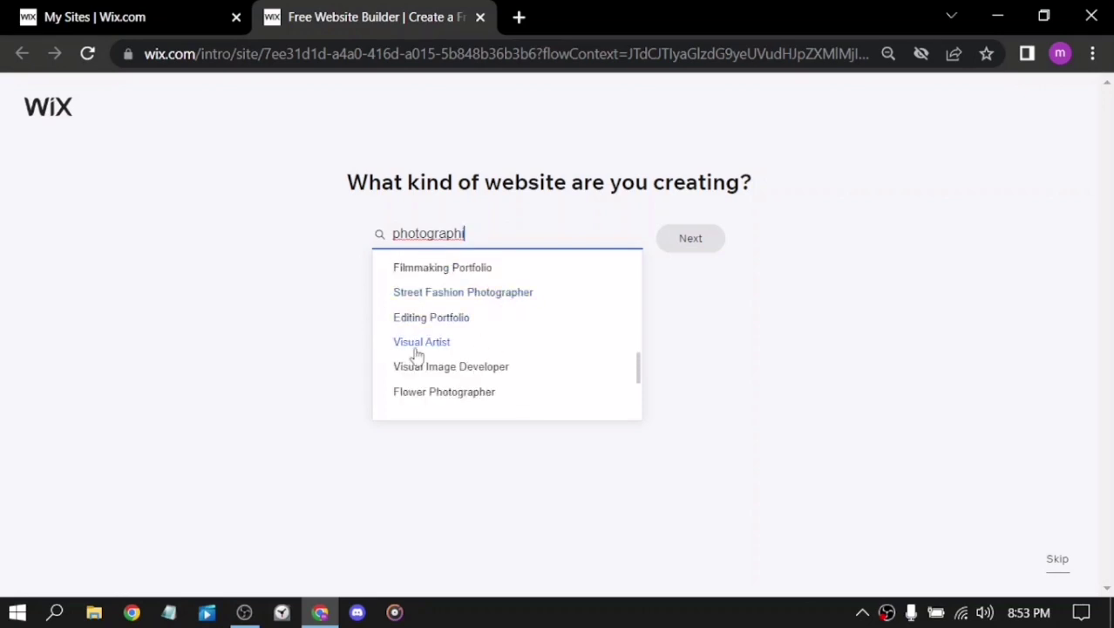
pyautogui.scroll(1, 410, 345)
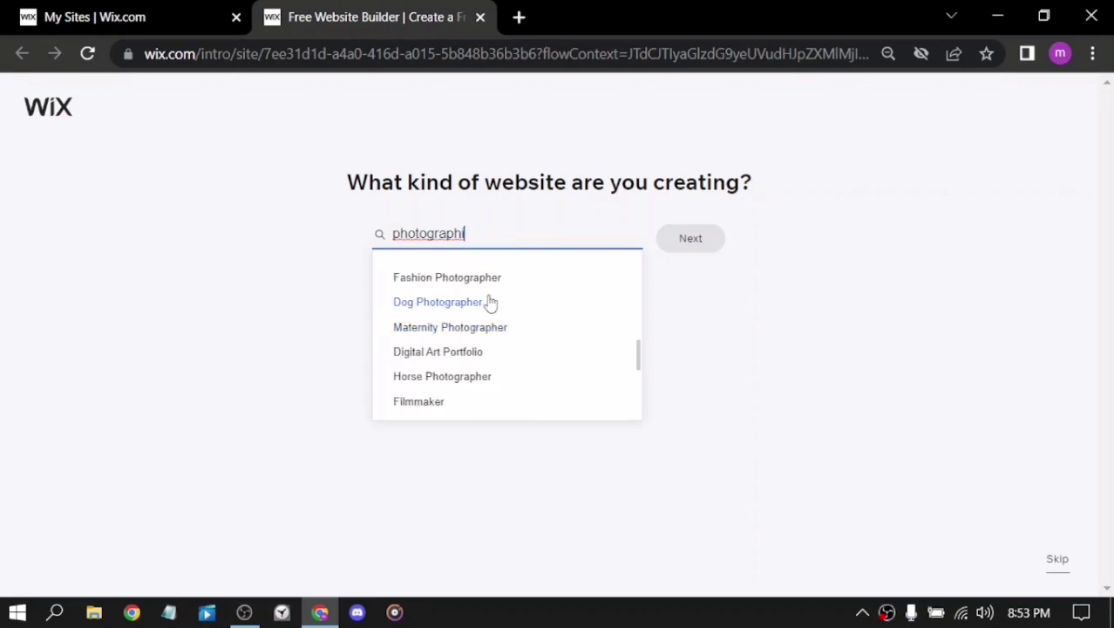
pyautogui.scroll(1, 519, 319)
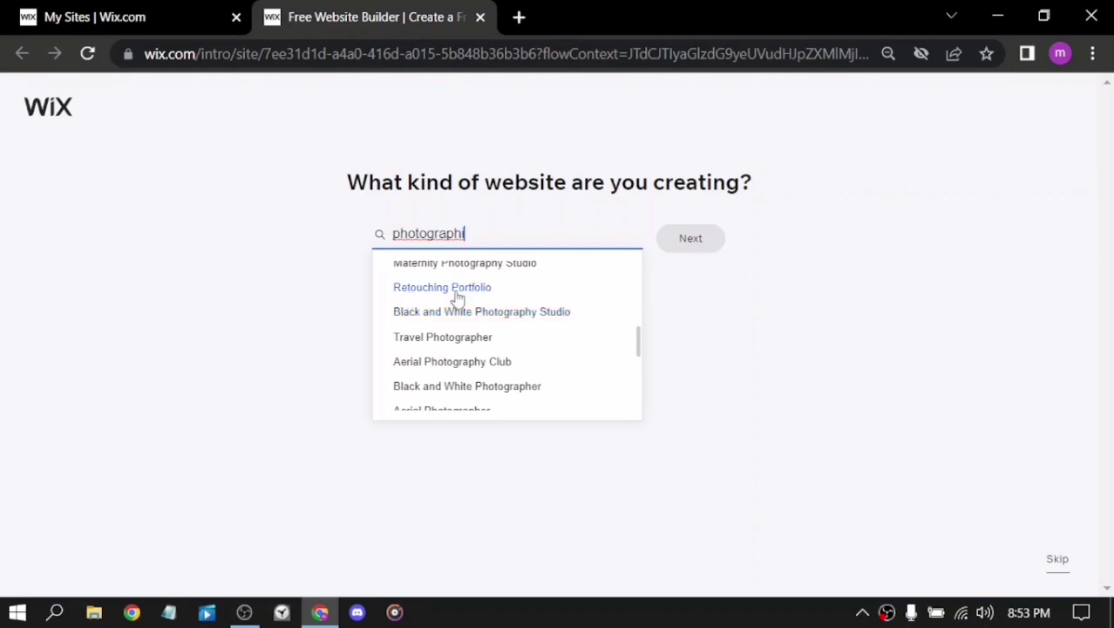
pyautogui.scroll(1, 471, 293)
pyautogui.scroll(1, 445, 301)
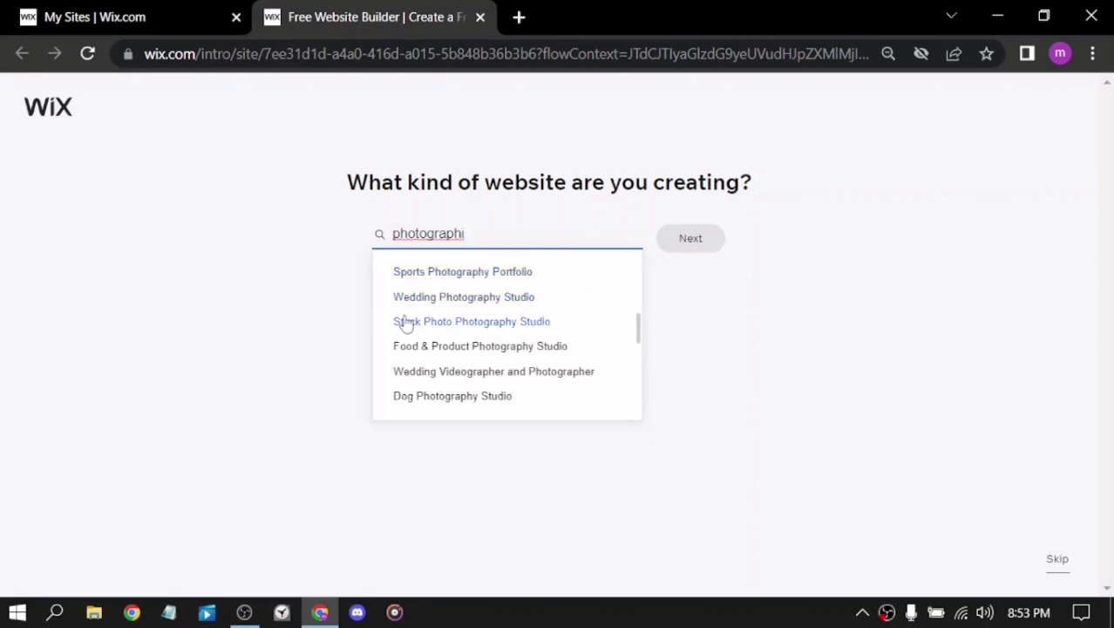
pyautogui.scroll(1, 514, 333)
pyautogui.scroll(-4, 473, 335)
pyautogui.scroll(2, 472, 325)
pyautogui.scroll(1, 472, 325)
pyautogui.scroll(2, 472, 325)
pyautogui.scroll(1, 472, 325)
pyautogui.scroll(1, 471, 323)
pyautogui.scroll(2, 471, 320)
pyautogui.scroll(-1, 515, 366)
pyautogui.scroll(-2, 508, 354)
pyautogui.scroll(-2, 508, 353)
pyautogui.scroll(-2, 509, 353)
pyautogui.scroll(-2, 509, 353)
pyautogui.scroll(-2, 509, 352)
pyautogui.scroll(-2, 509, 352)
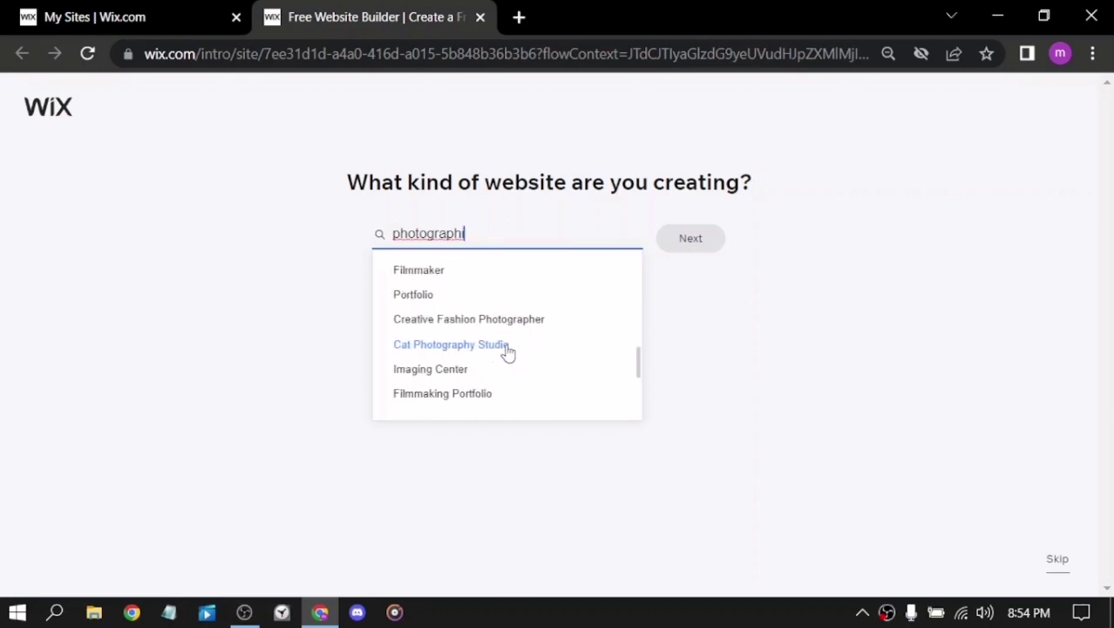
pyautogui.scroll(-1, 508, 352)
pyautogui.scroll(-1, 508, 352)
pyautogui.scroll(2, 508, 352)
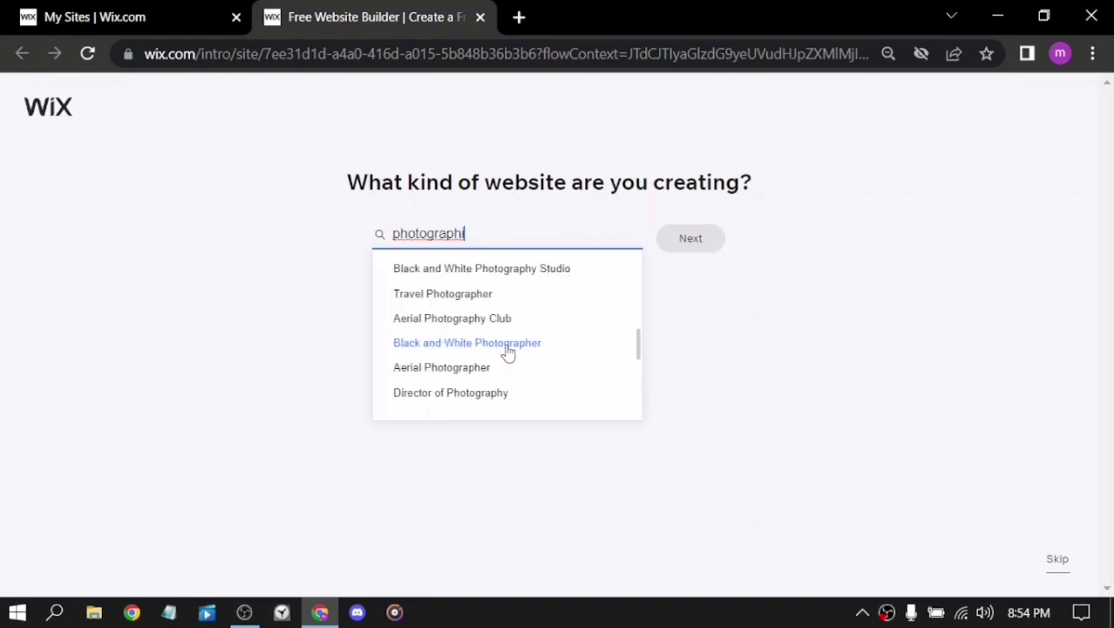
pyautogui.scroll(-1, 508, 352)
pyautogui.scroll(-1, 508, 353)
pyautogui.scroll(-1, 506, 349)
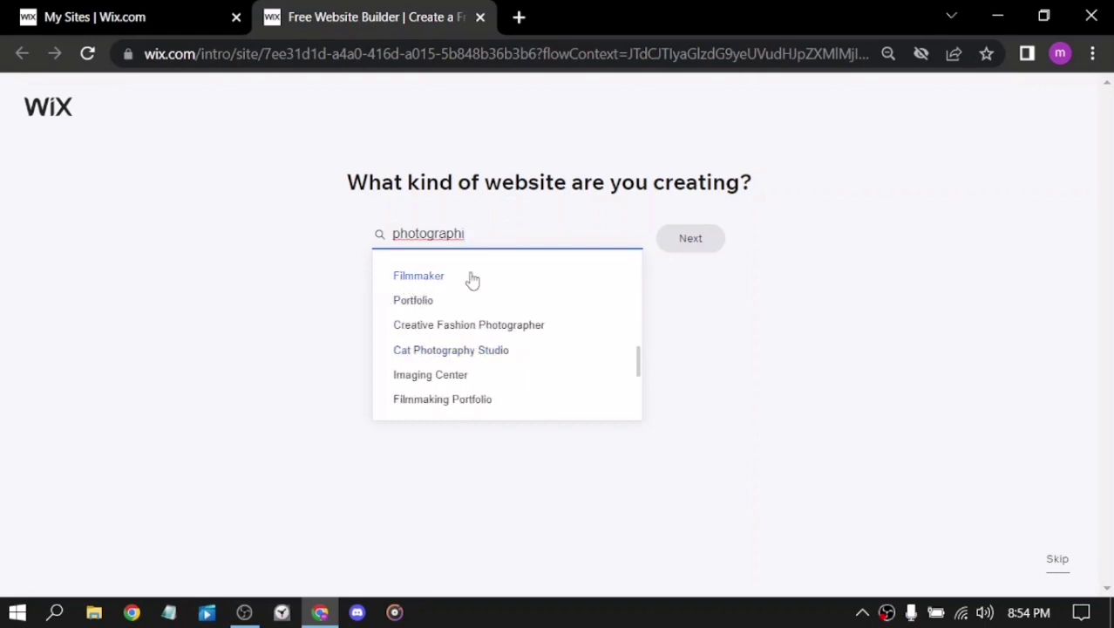
pyautogui.scroll(-1, 532, 292)
pyautogui.scroll(-1, 525, 294)
pyautogui.scroll(-2, 525, 292)
pyautogui.scroll(-1, 527, 292)
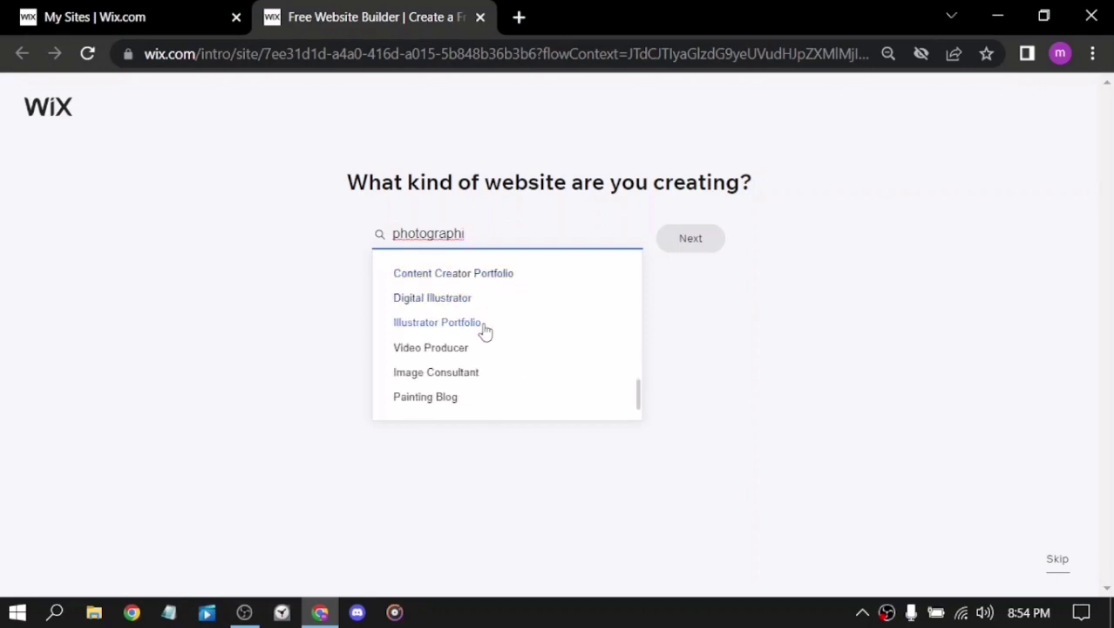
pyautogui.scroll(1, 483, 330)
pyautogui.scroll(1, 485, 328)
pyautogui.scroll(1, 485, 328)
pyautogui.scroll(1, 485, 328)
pyautogui.scroll(1, 485, 328)
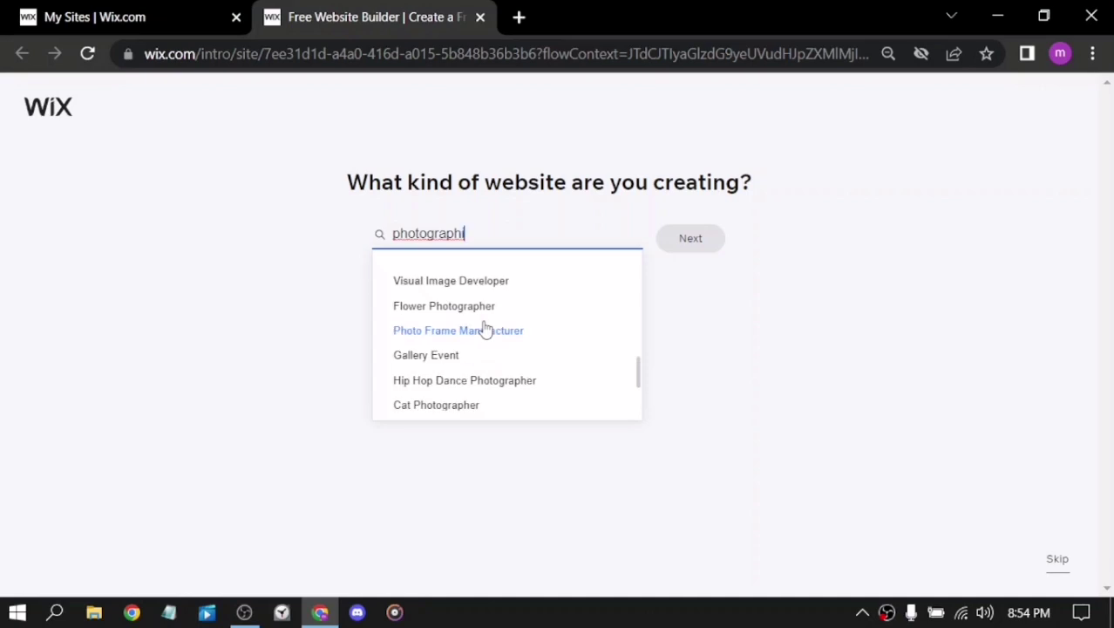
pyautogui.click(413, 357)
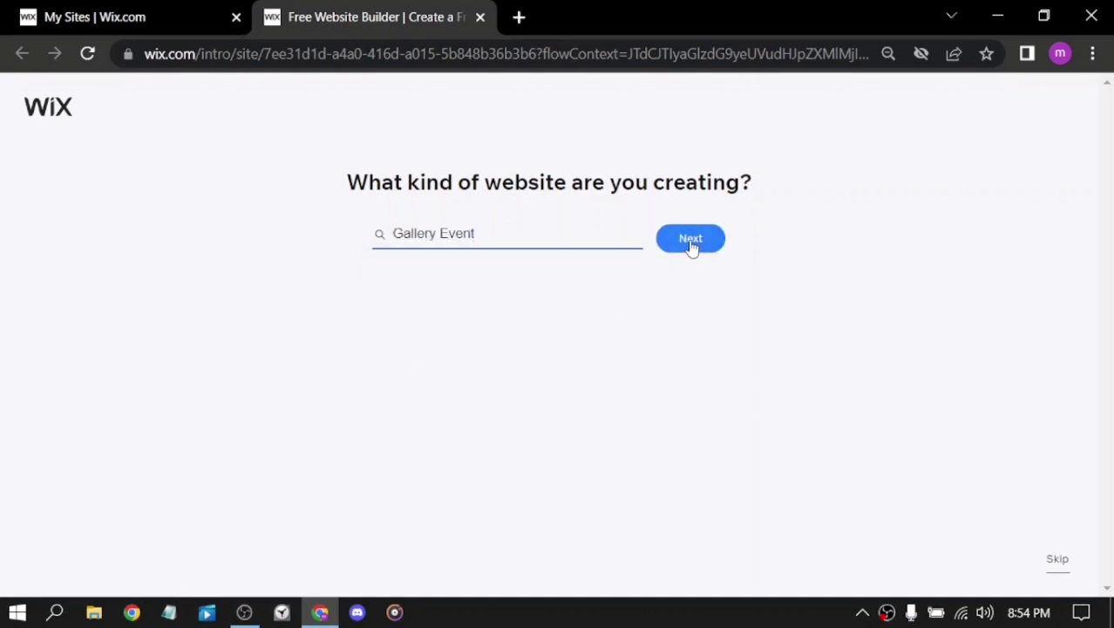
# Enter 'art' as the website name and submit it.
pyautogui.click(691, 240)
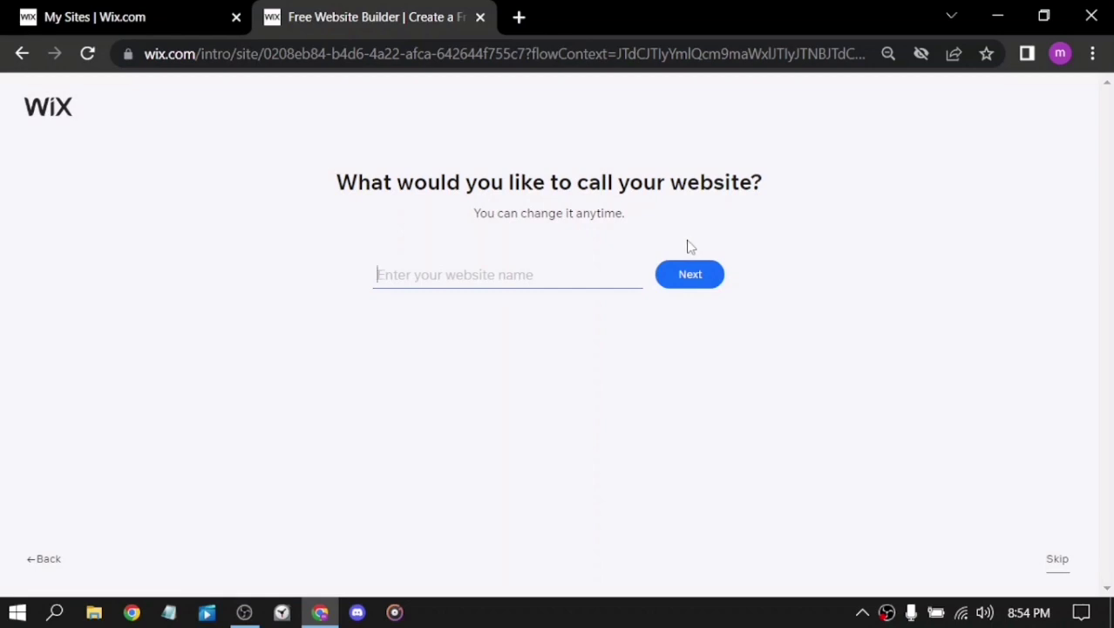
pyautogui.write('art')
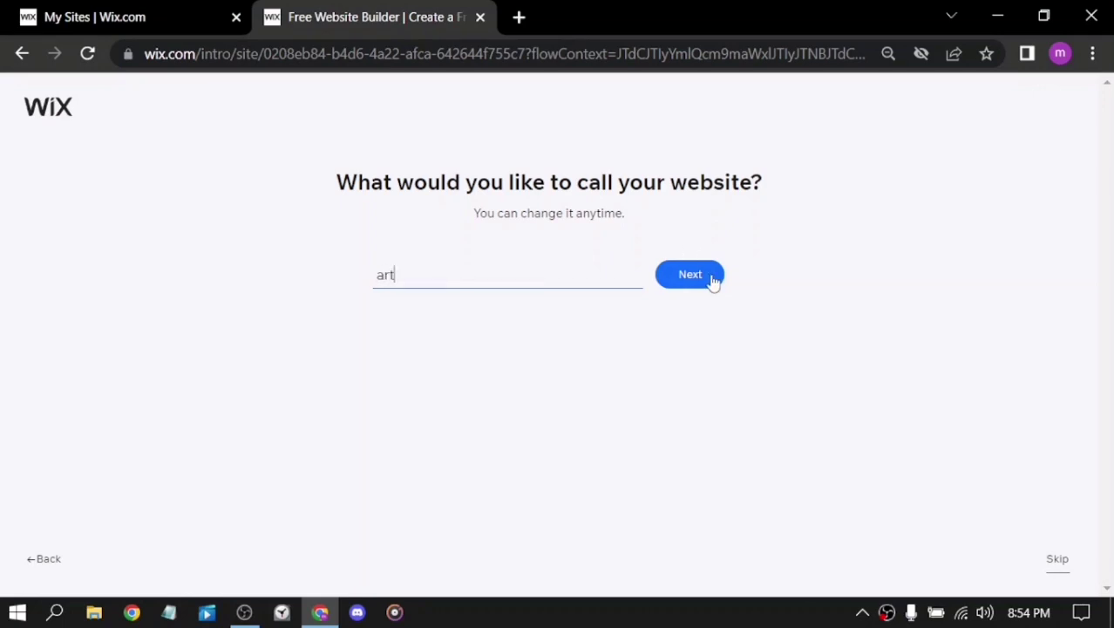
pyautogui.click(674, 280)
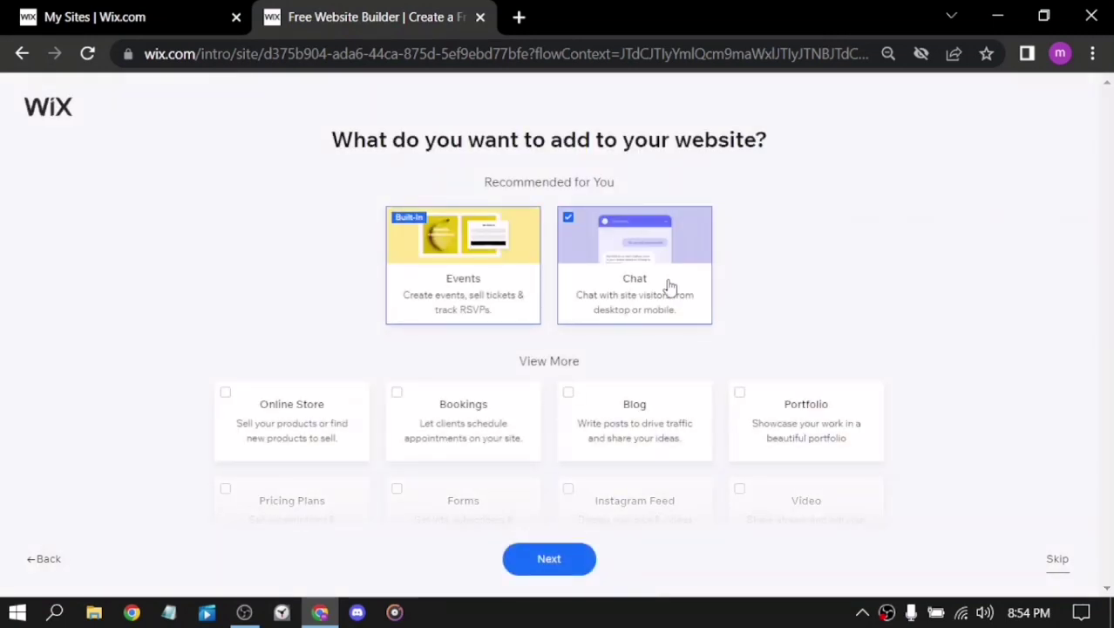
# Tick the Forum feature alongside the pre-checked Chat and confirm the features.
pyautogui.scroll(-3, 668, 288)
pyautogui.scroll(-2, 125, 188)
pyautogui.scroll(3, 124, 188)
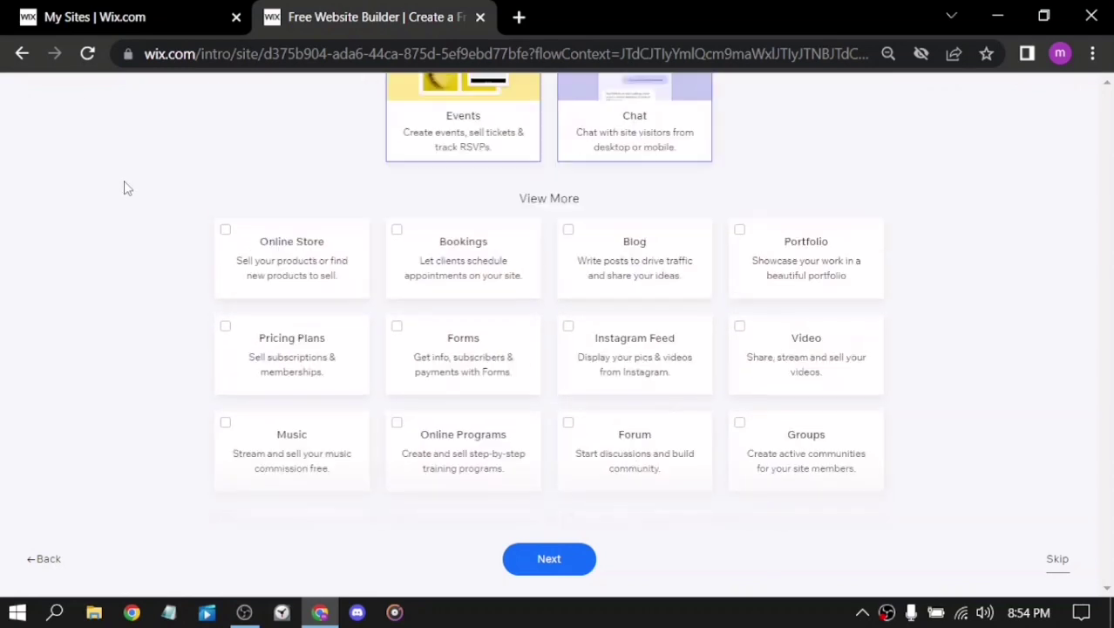
pyautogui.click(610, 446)
pyautogui.scroll(-1, 552, 403)
pyautogui.scroll(3, 544, 348)
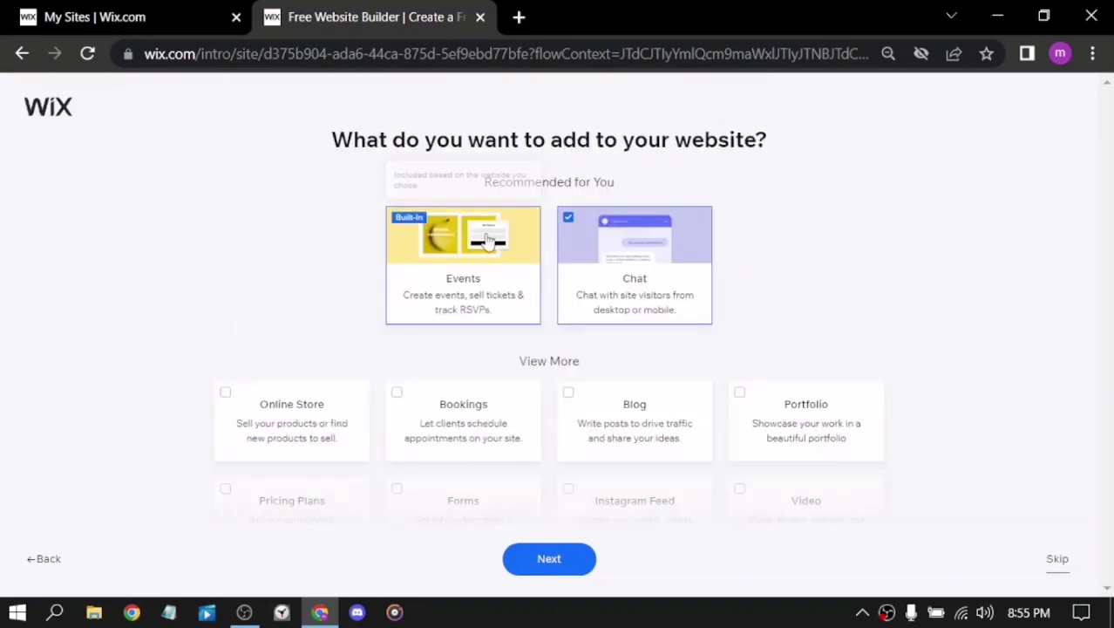
pyautogui.click(553, 549)
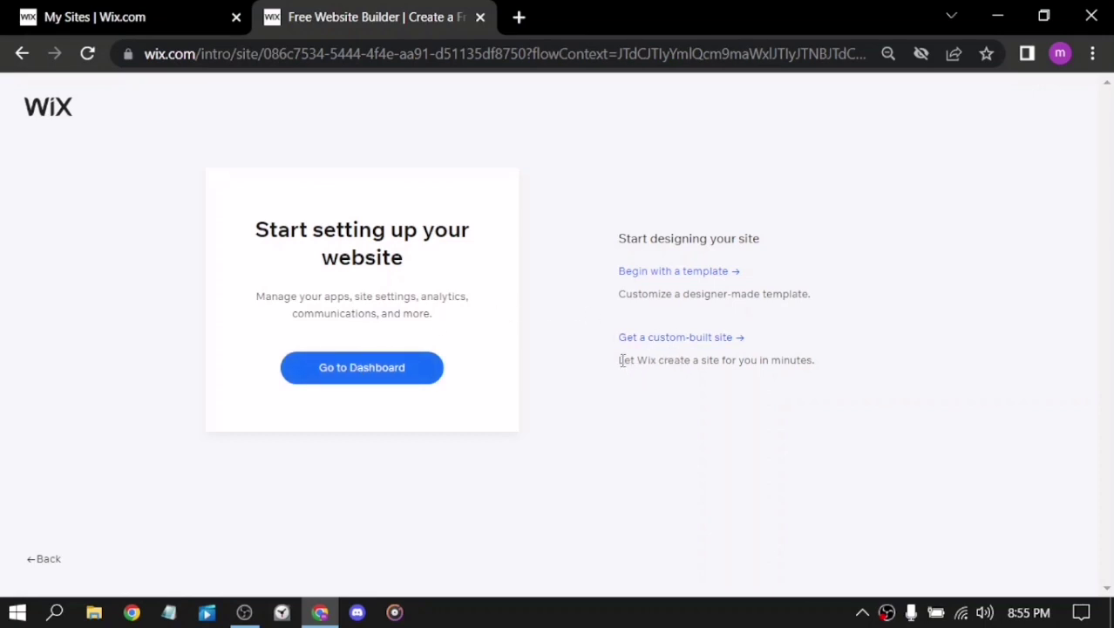
# Highlight the custom-built site description and choose the custom-built route.
pyautogui.moveTo(620, 353); pyautogui.dragTo(818, 372)
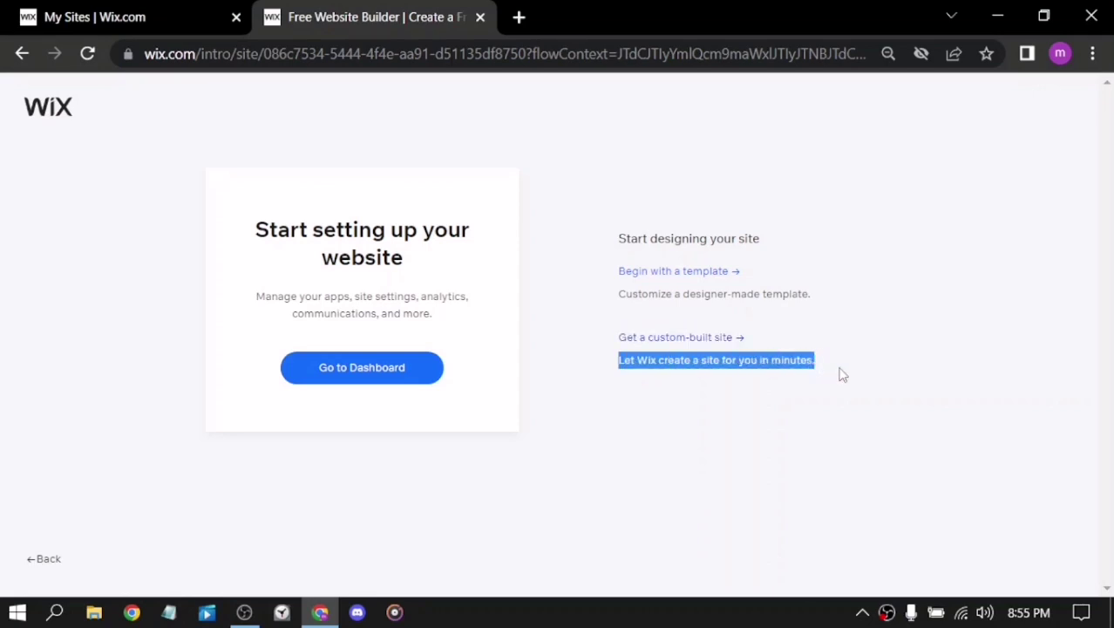
pyautogui.click(840, 373)
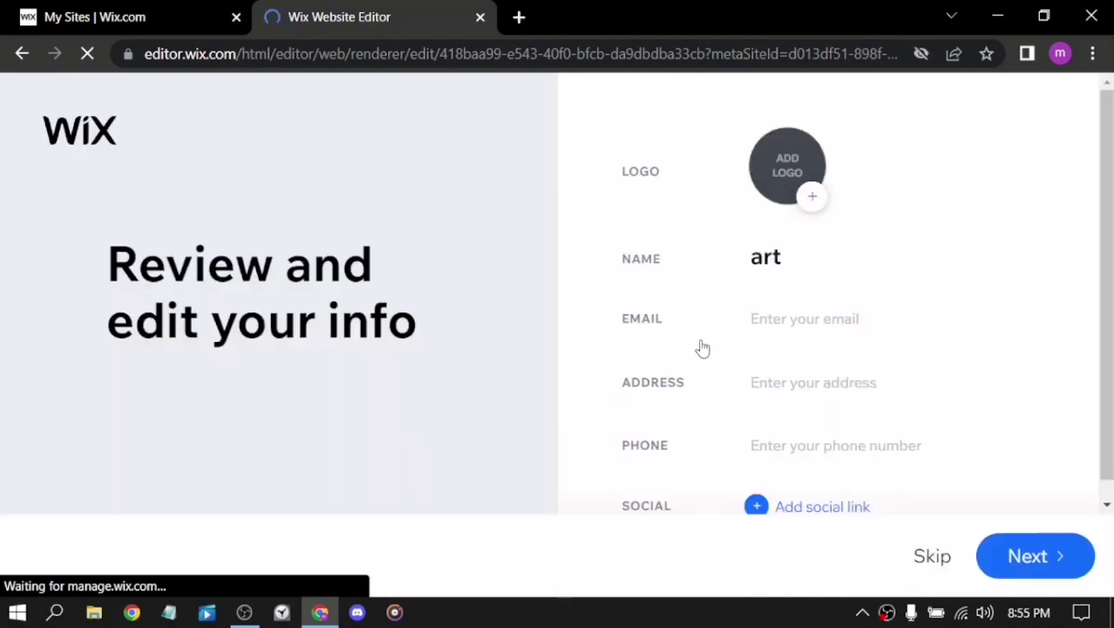
pyautogui.tripleClick(522, 285)
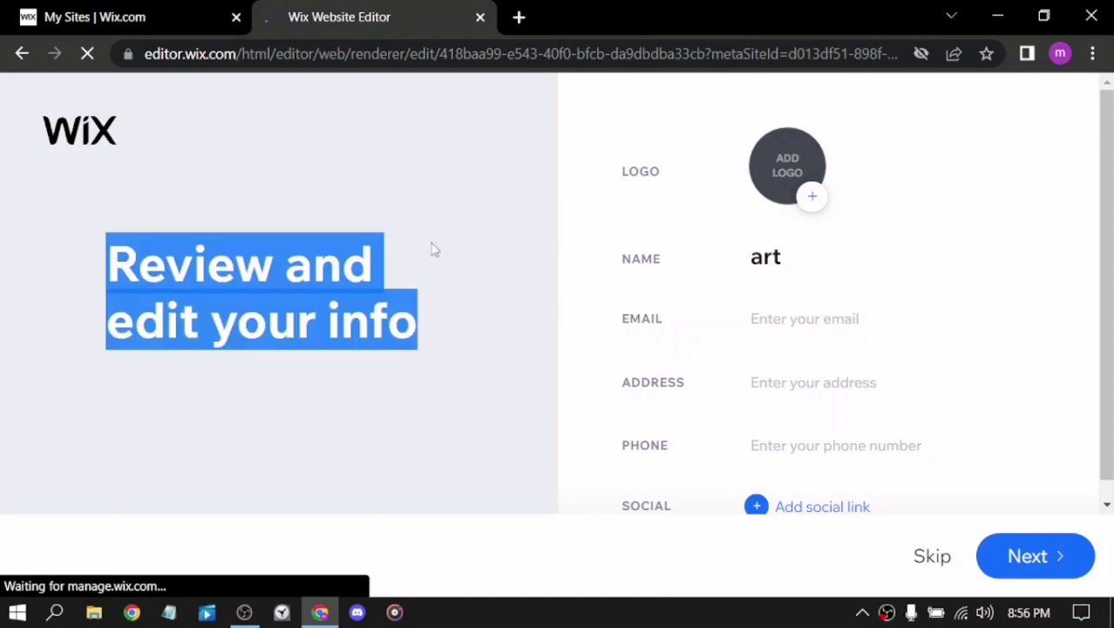
pyautogui.click(794, 324)
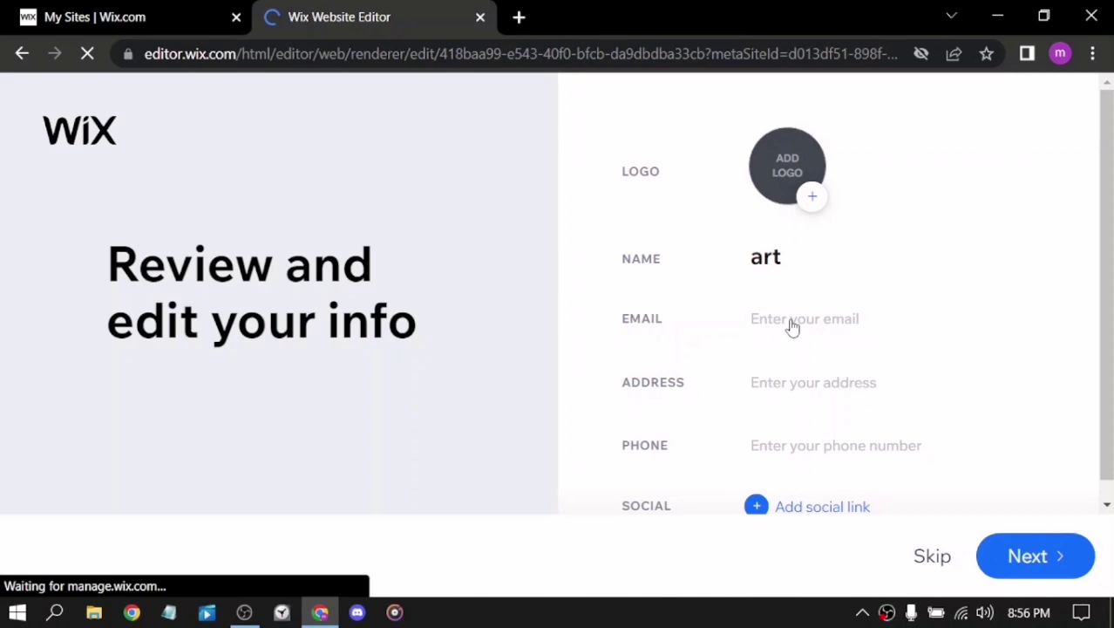
pyautogui.click(792, 323)
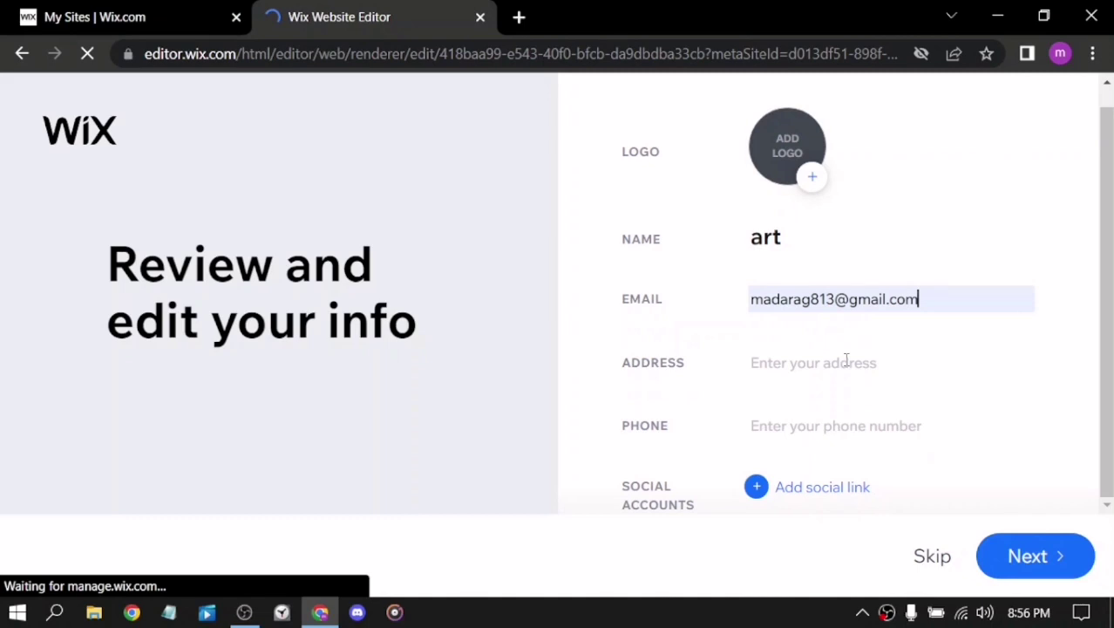
# Fill an all-zeros address and phone 000 via the suggestion, then continue.
pyautogui.click(789, 375)
pyautogui.write('00000000000000000000000')
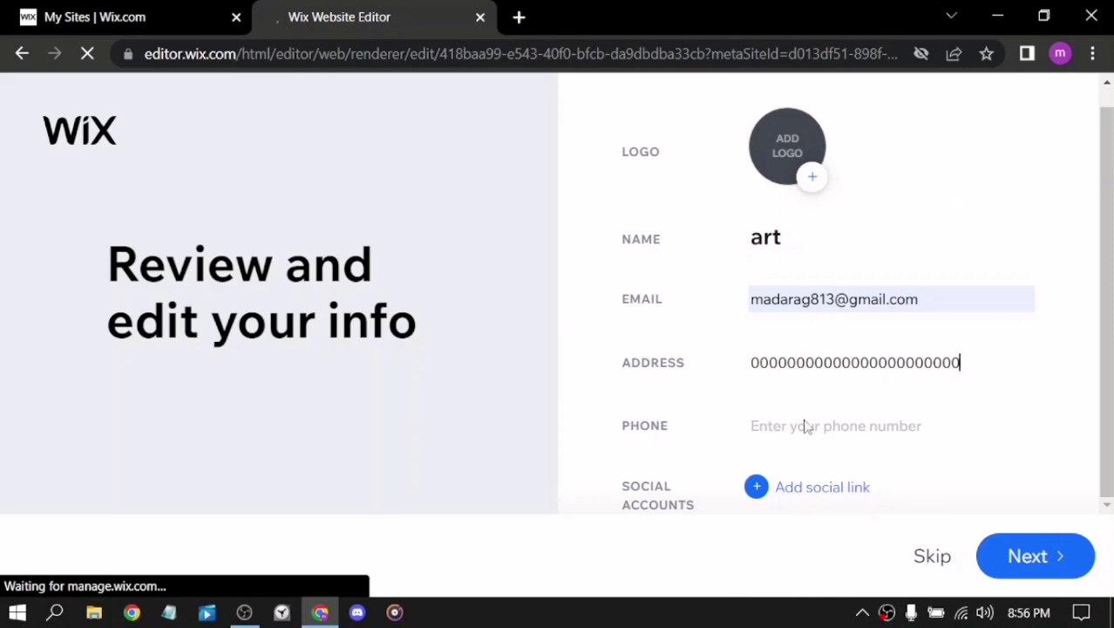
pyautogui.click(806, 427)
pyautogui.write('000')
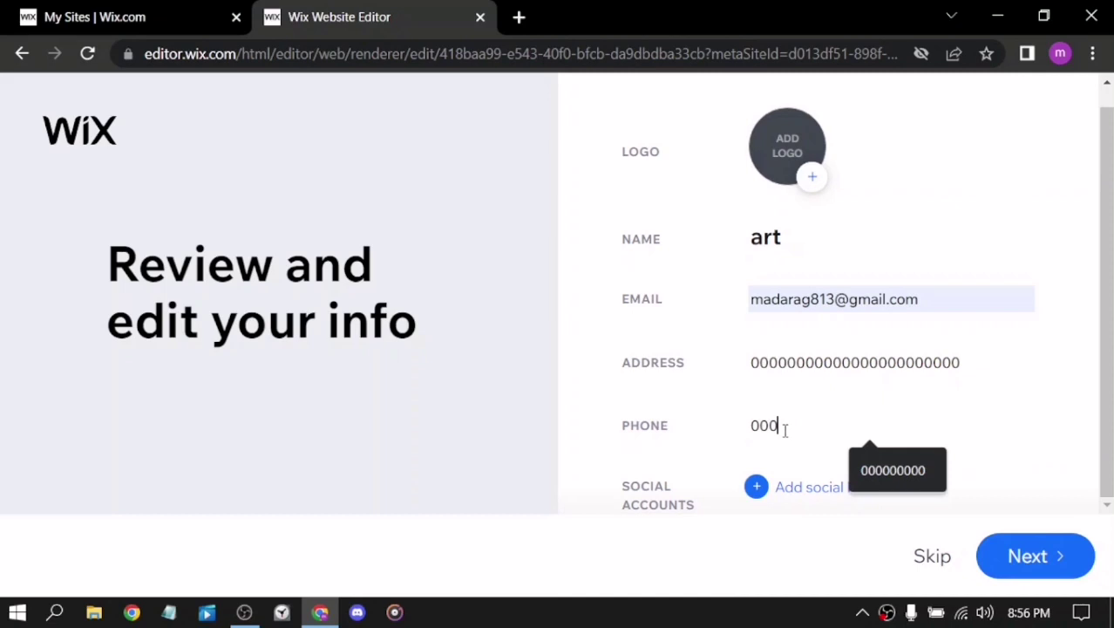
pyautogui.click(898, 470)
pyautogui.click(1017, 558)
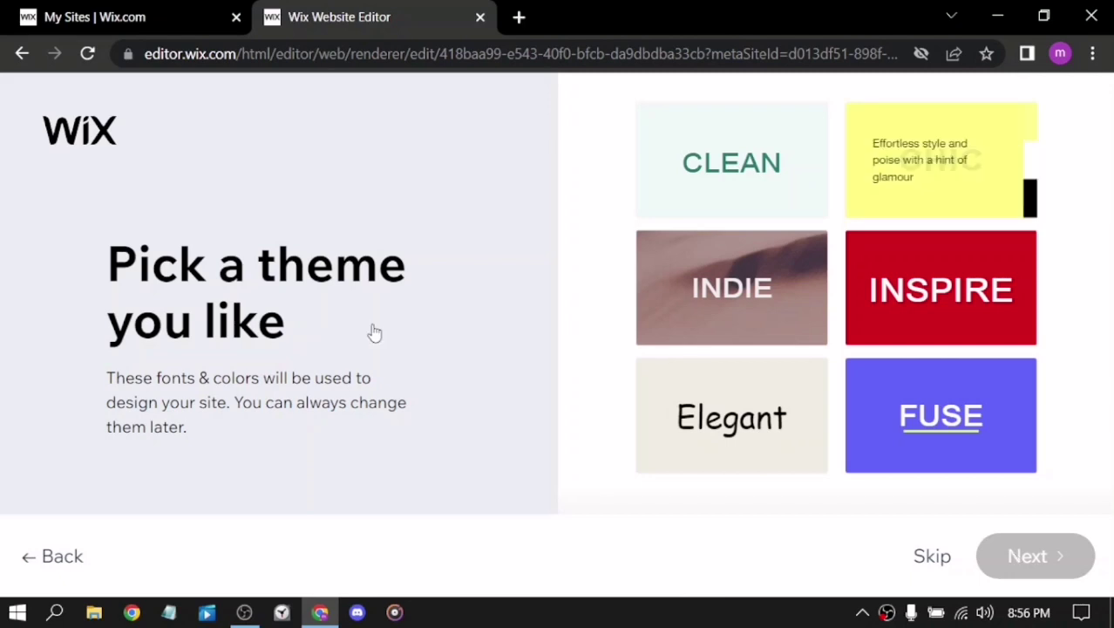
# Select the CLEAN theme and confirm it.
pyautogui.click(726, 167)
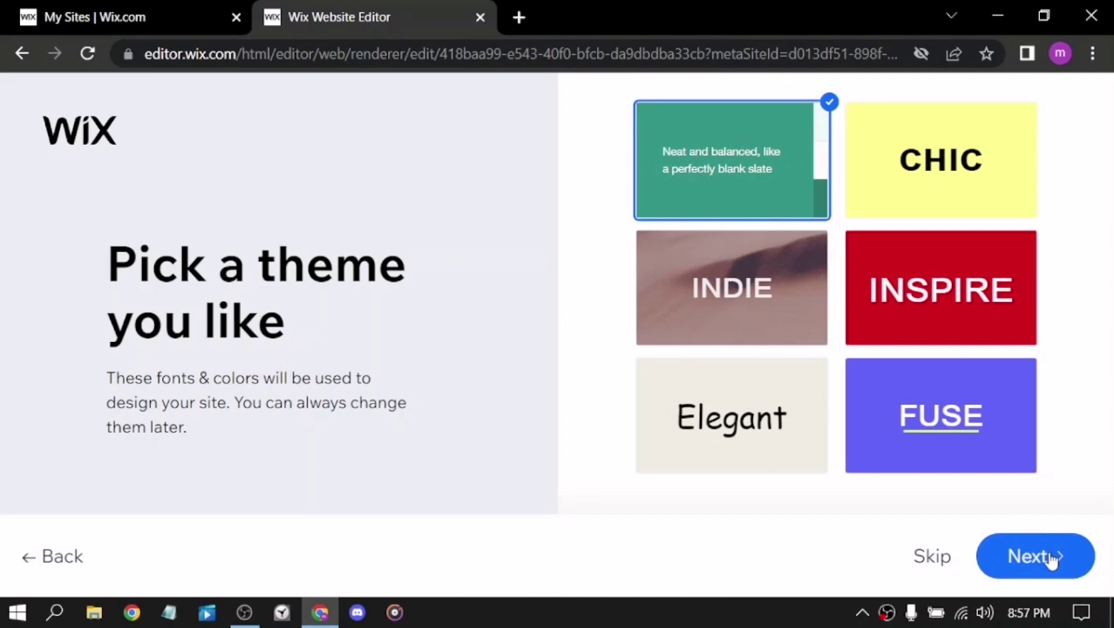
pyautogui.click(1052, 558)
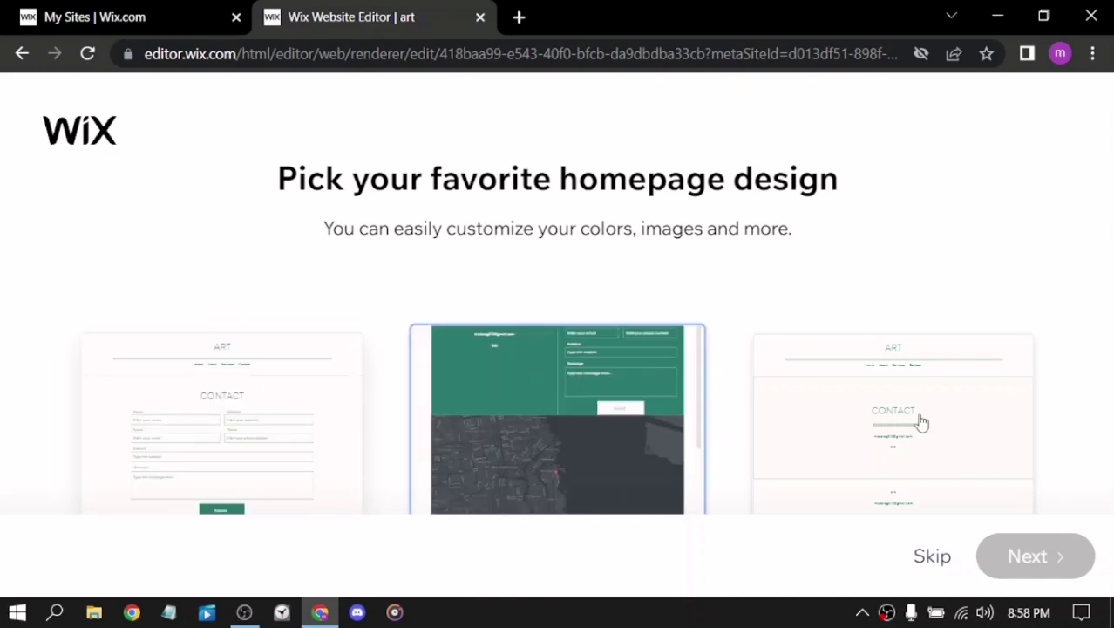
pyautogui.moveTo(894, 423)
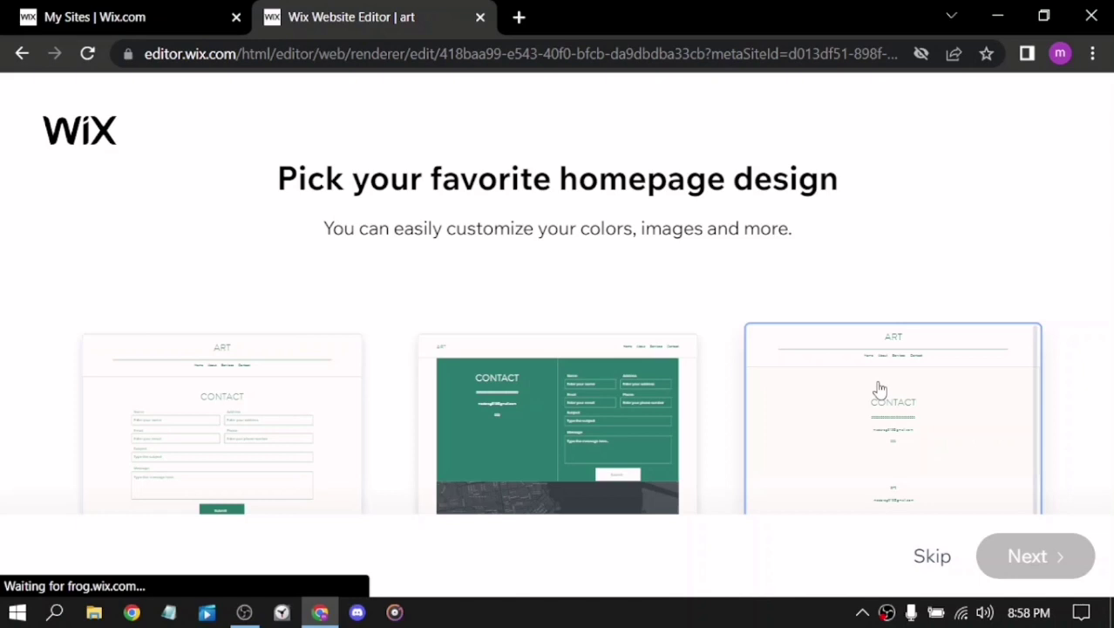
# Select the third homepage design, the light layout with a centred CONTACT section.
pyautogui.click(880, 389)
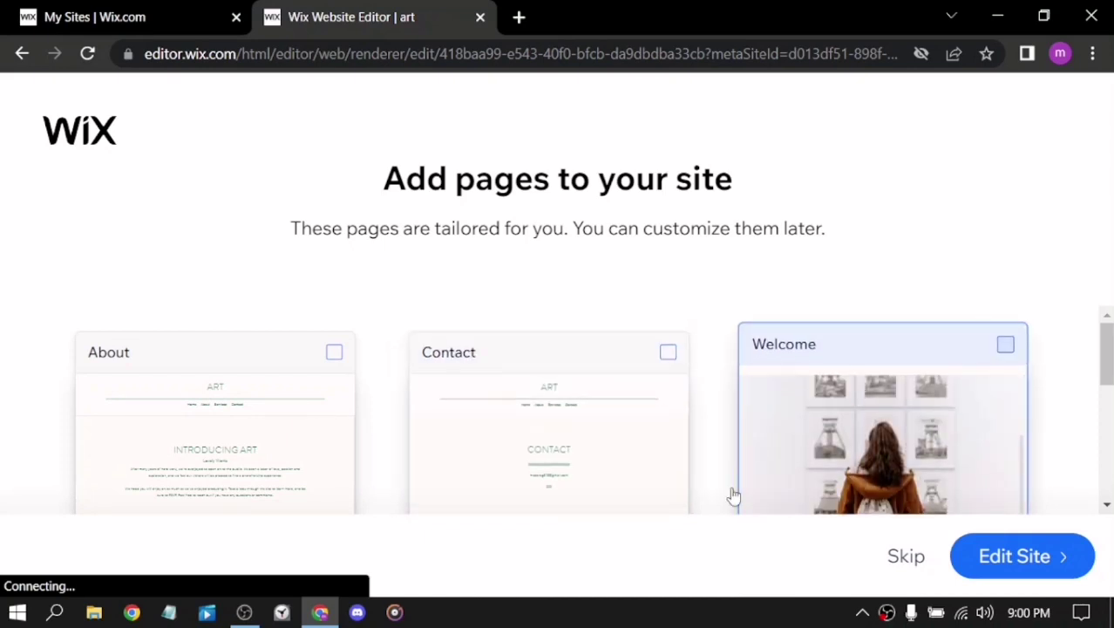
# Add the Welcome page and finish setup with Edit Site.
pyautogui.click(734, 494)
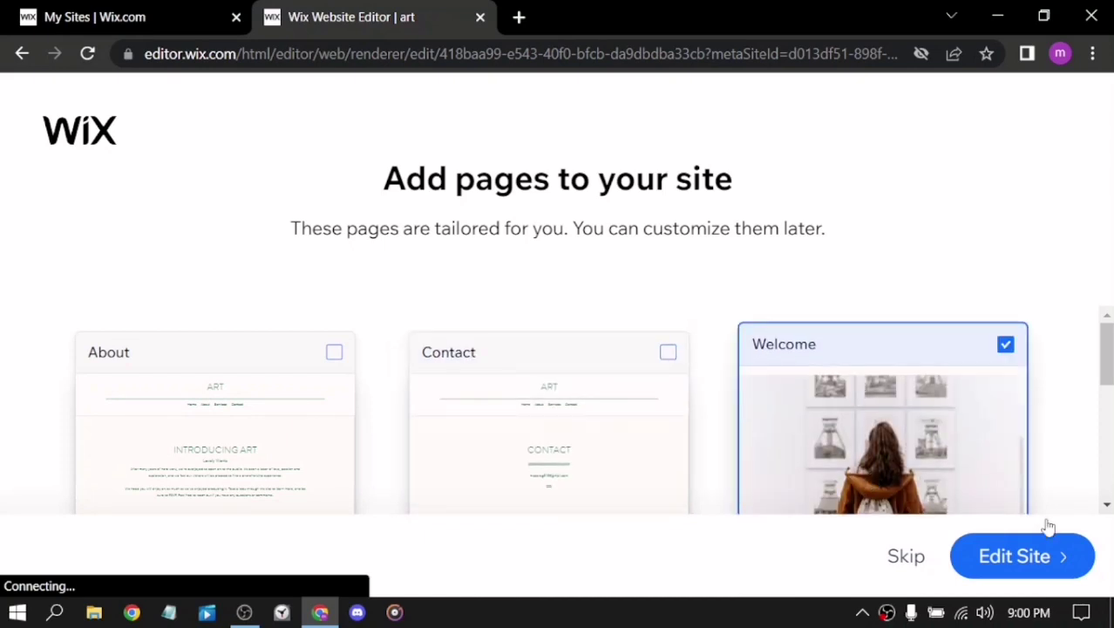
pyautogui.click(1049, 539)
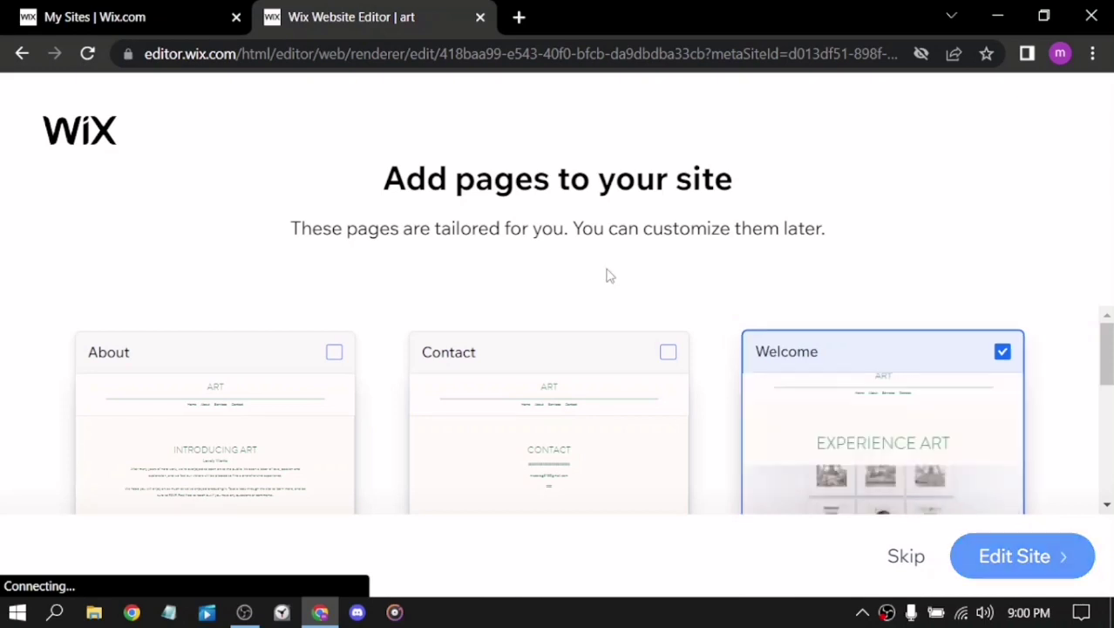